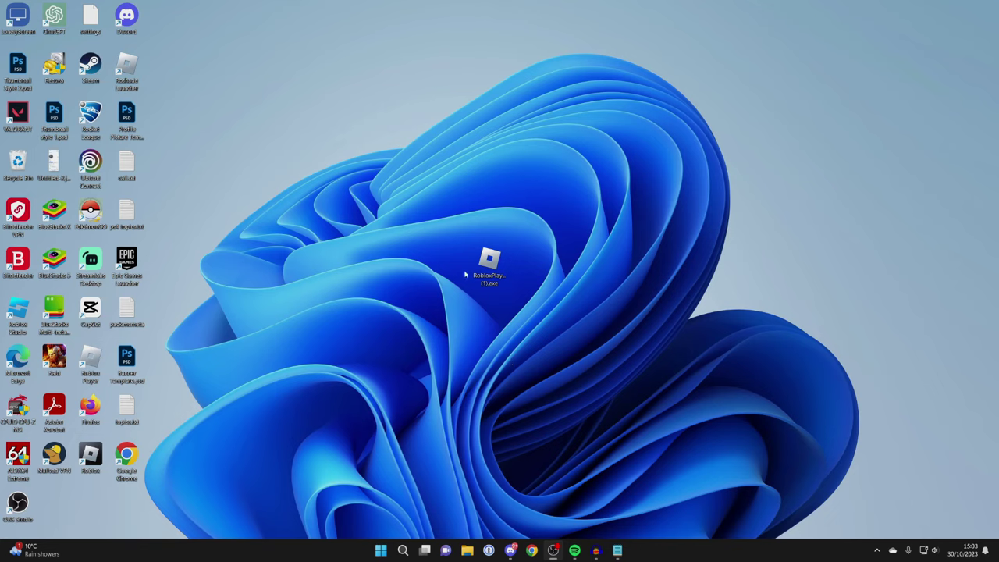
Bring up the Roblox installer's run-as-administrator options, then open Windows Settings from Start.
click(488, 262)
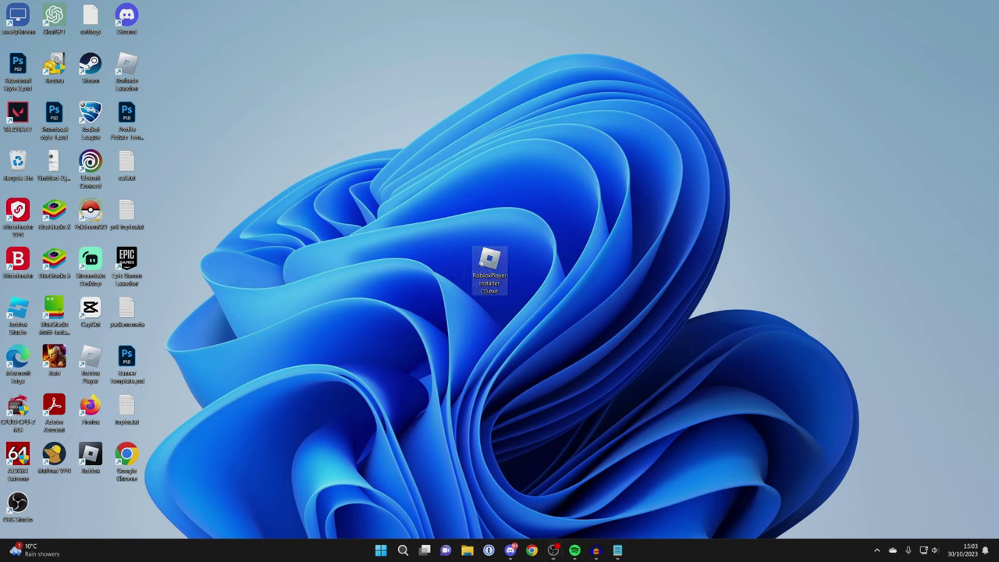
right_click(486, 266)
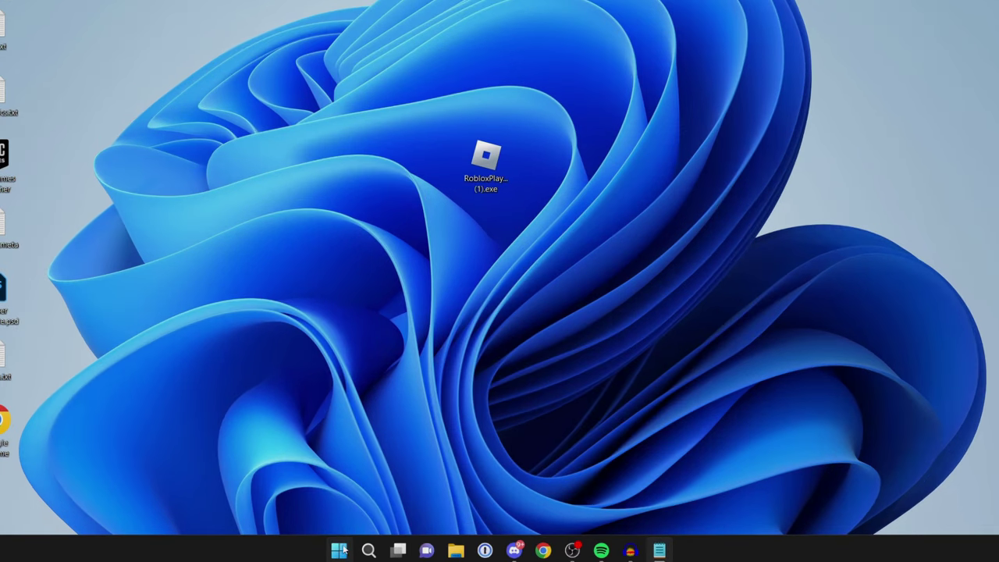
click(387, 552)
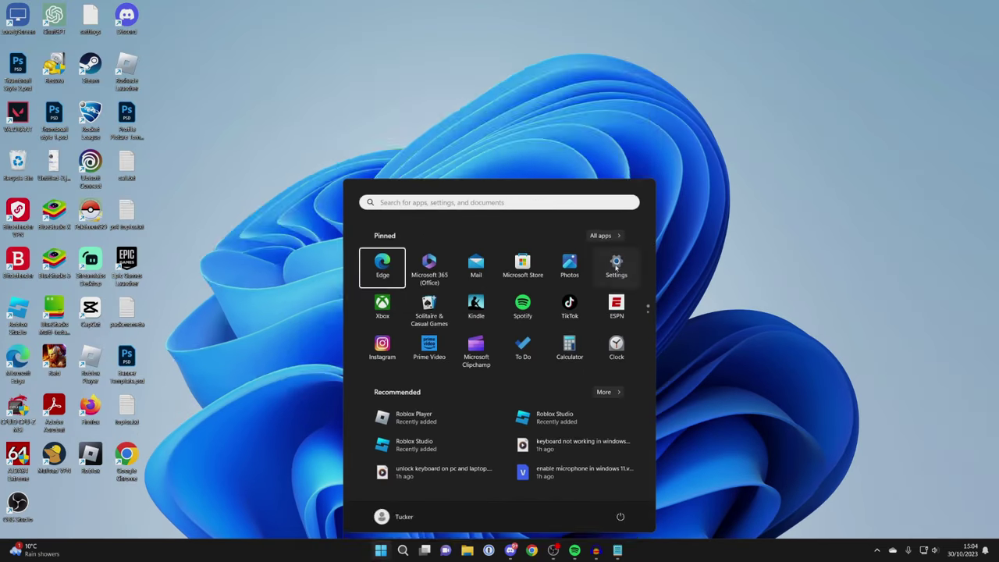
click(657, 162)
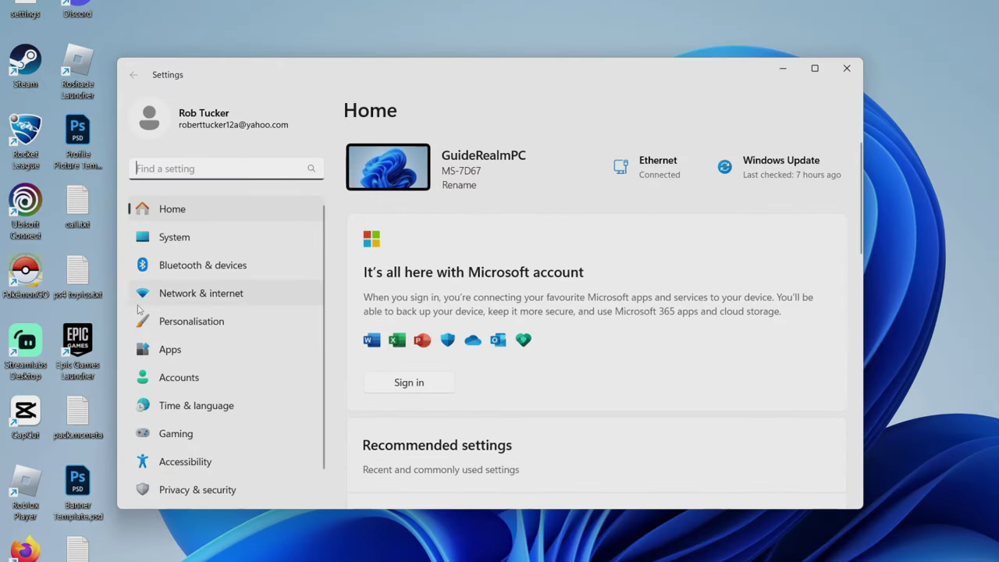
Go to Privacy & security > Windows Security and launch the full Windows Security app.
scroll(169, 359, down, 1)
click(193, 471)
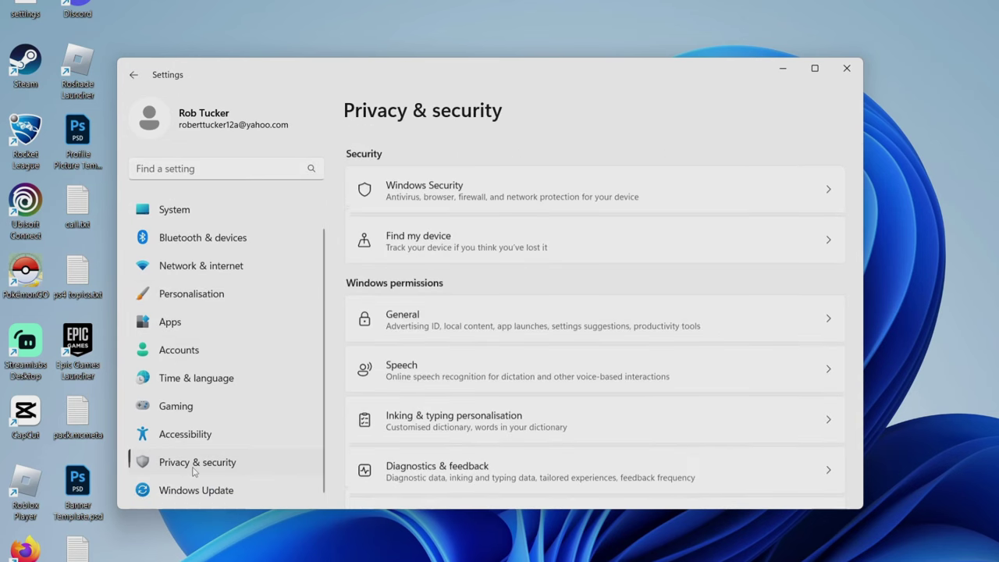
click(527, 193)
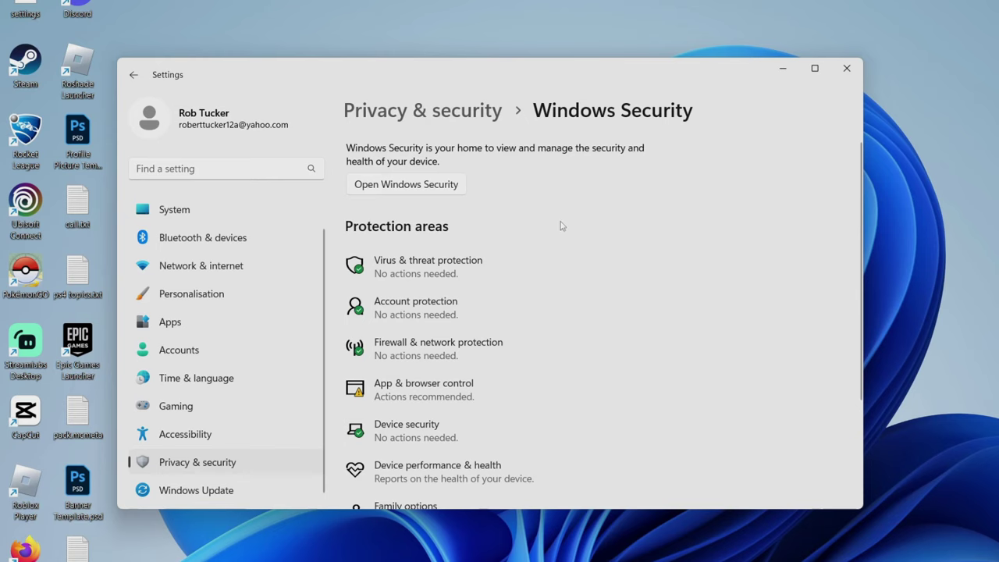
click(402, 187)
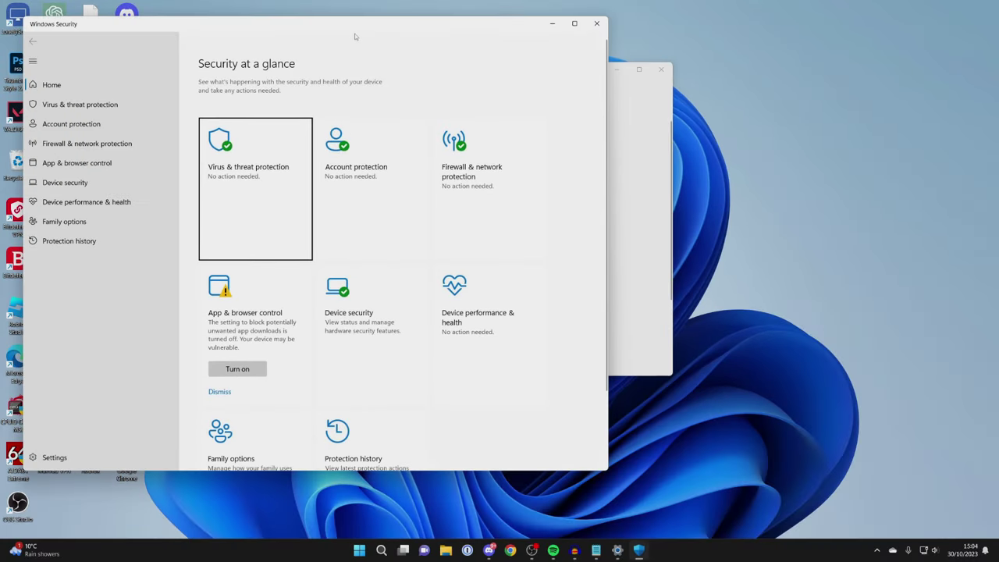
Move the Windows Security window aside and view the Virus & threat protection status.
drag(359, 23, 556, 47)
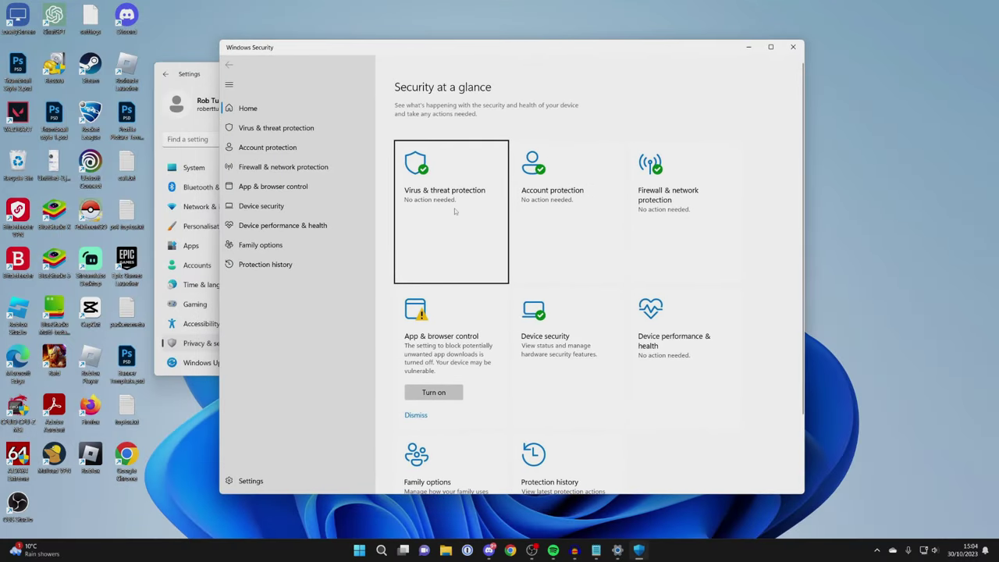
click(450, 199)
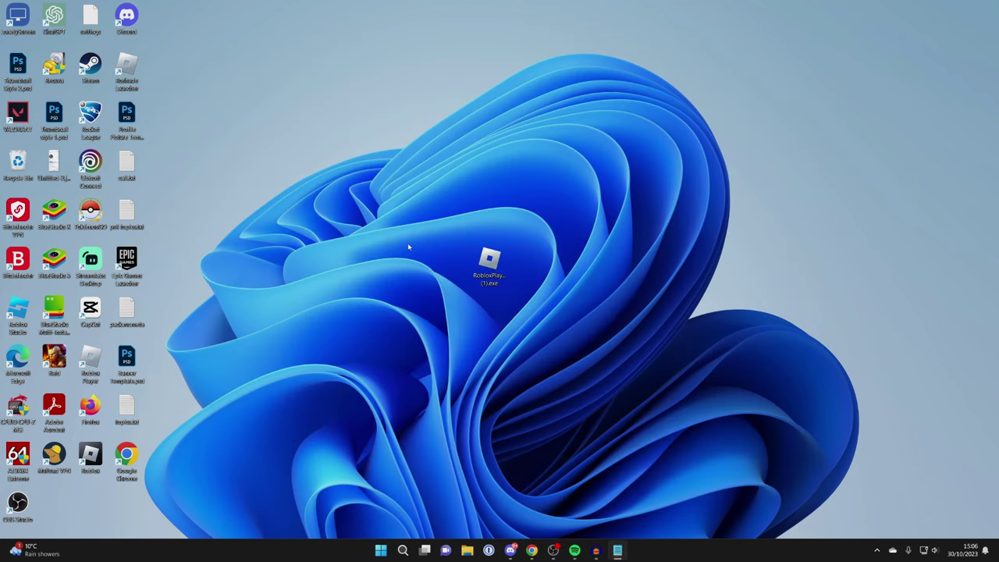
In Chrome, open the PLS DONATE game, press Play and cancel the client prompt.
click(531, 550)
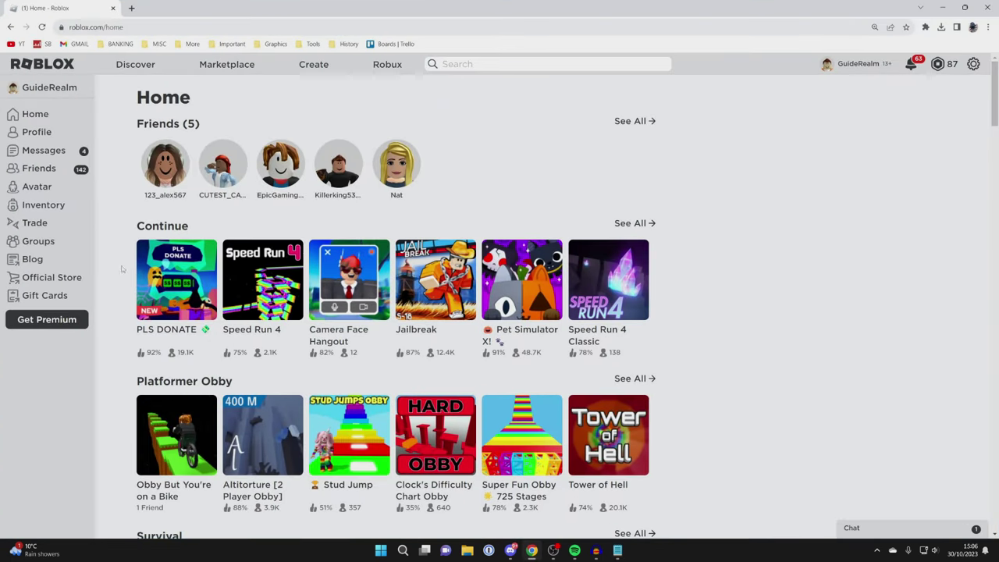
click(151, 279)
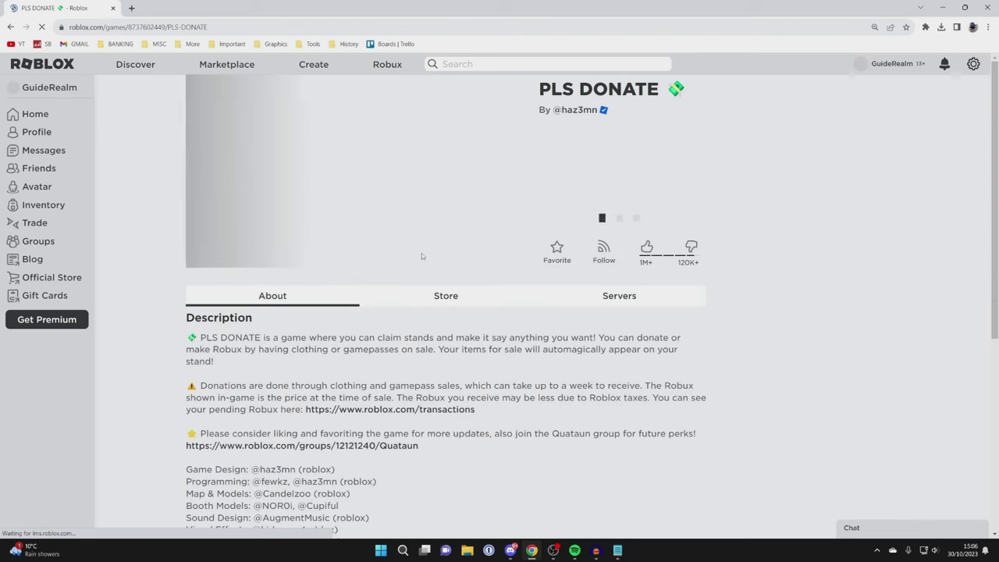
click(619, 217)
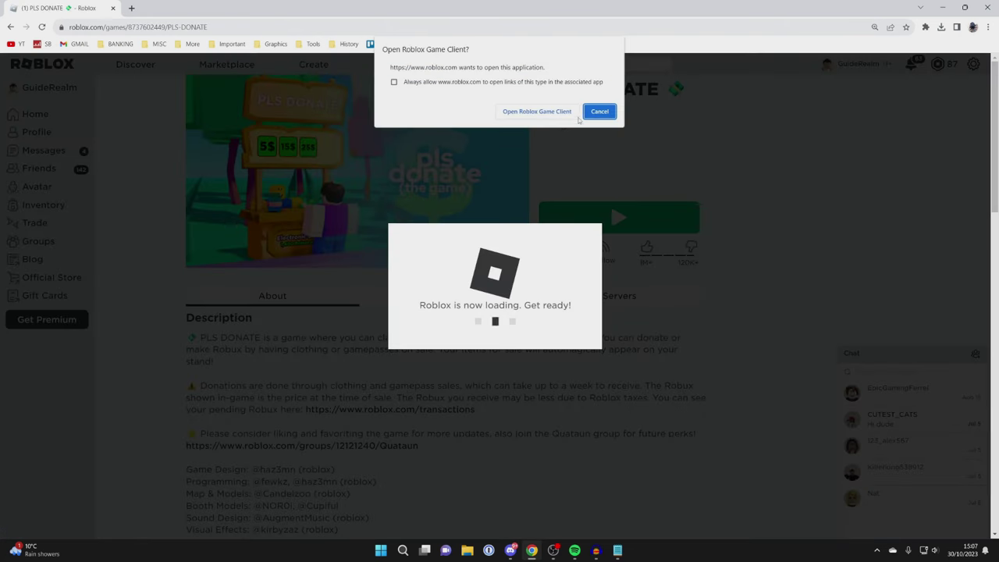
click(599, 111)
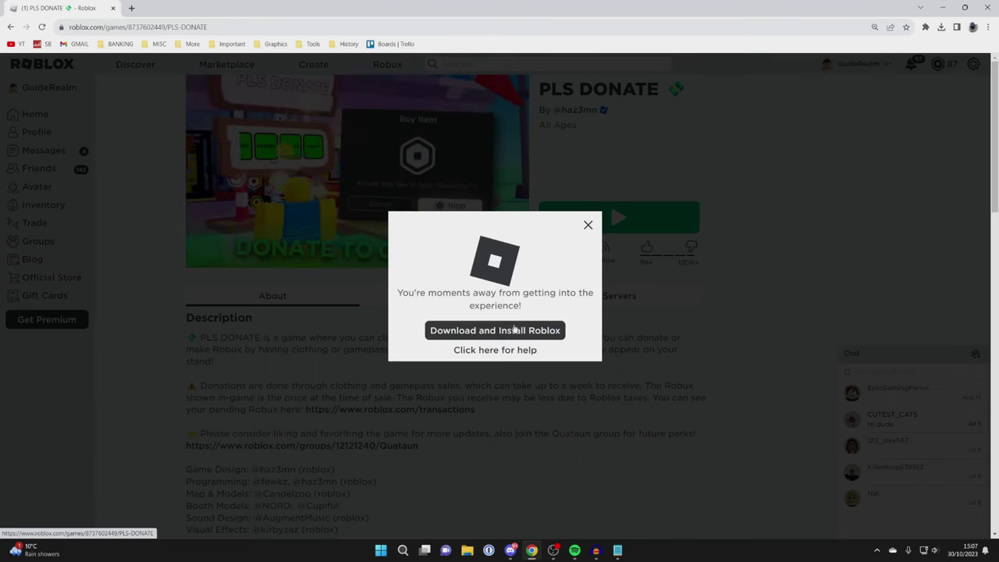
Download a fresh RobloxPlayerInstaller (2).exe, close Chrome and view it in Downloads.
click(514, 330)
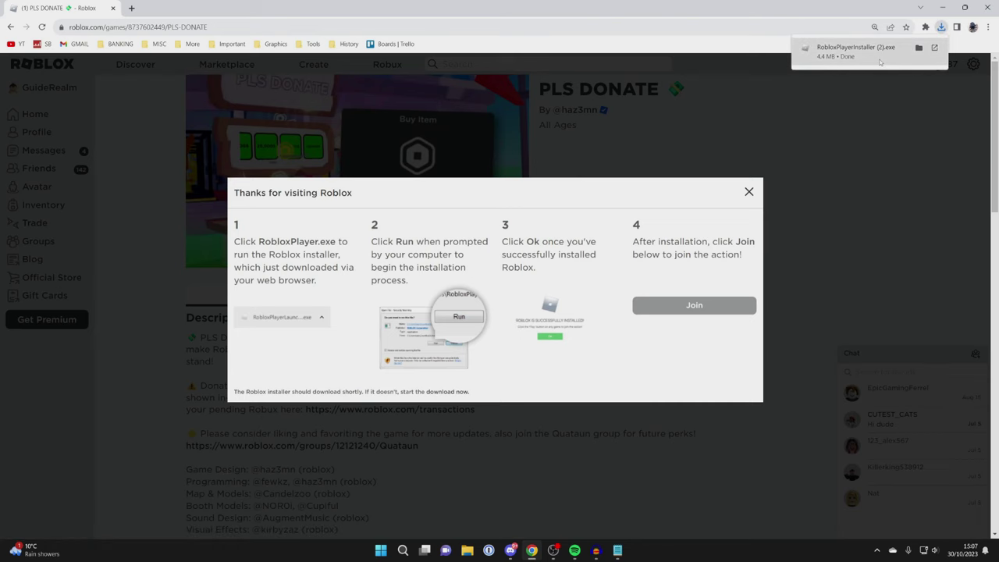
click(994, 5)
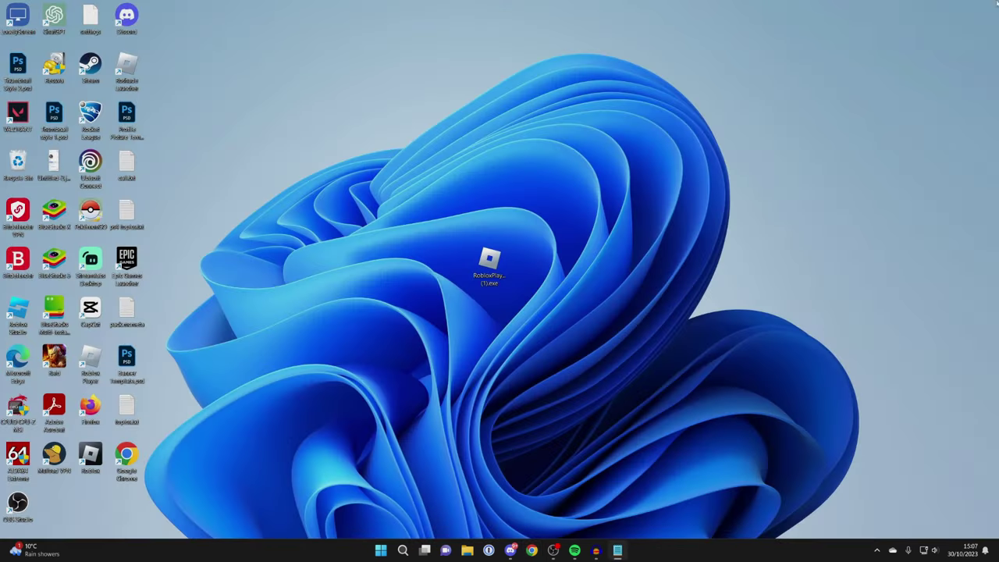
click(468, 551)
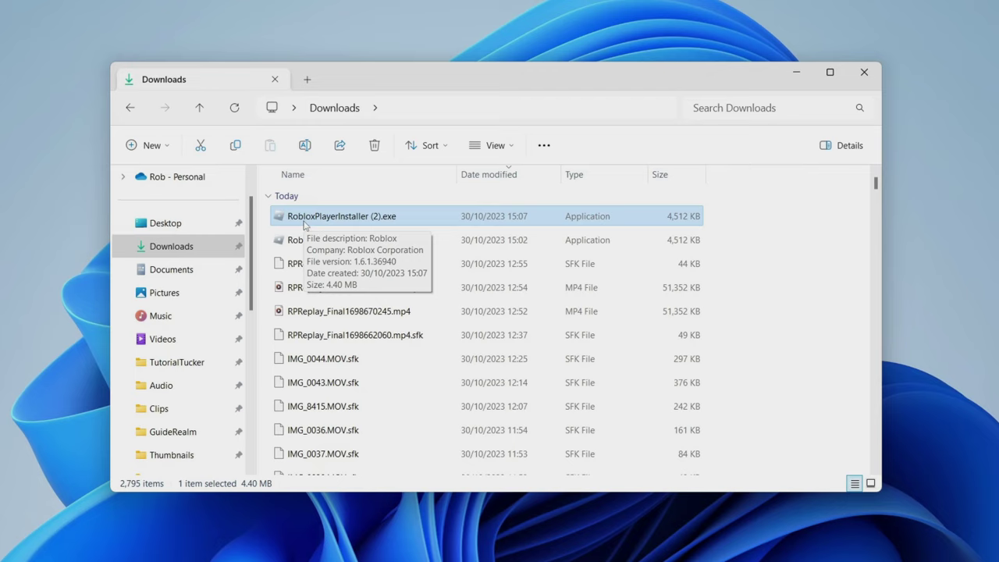
click(864, 72)
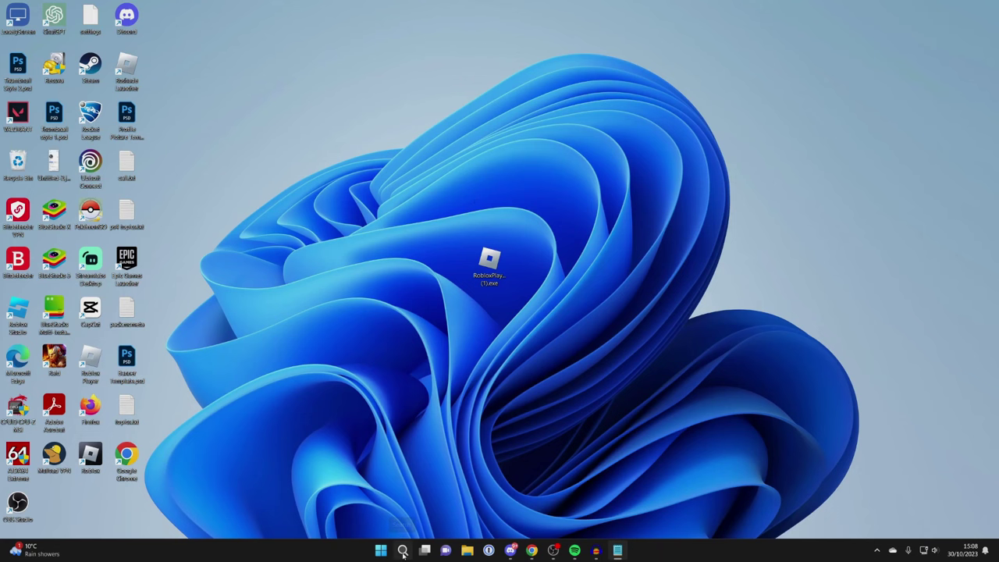
Run %appdata% from the Windows Run box to open the Roaming folder.
click(403, 550)
text(run)
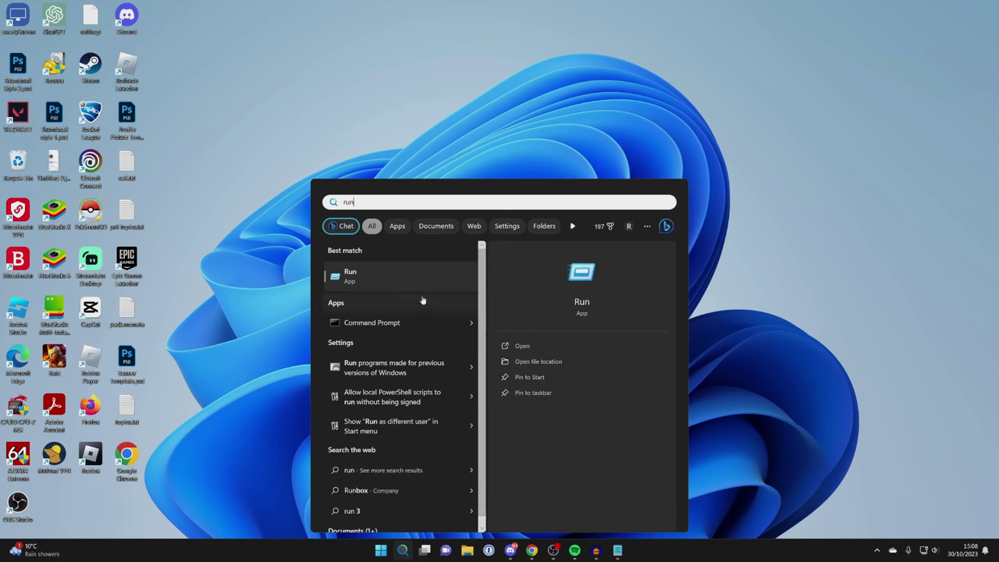
key(Return)
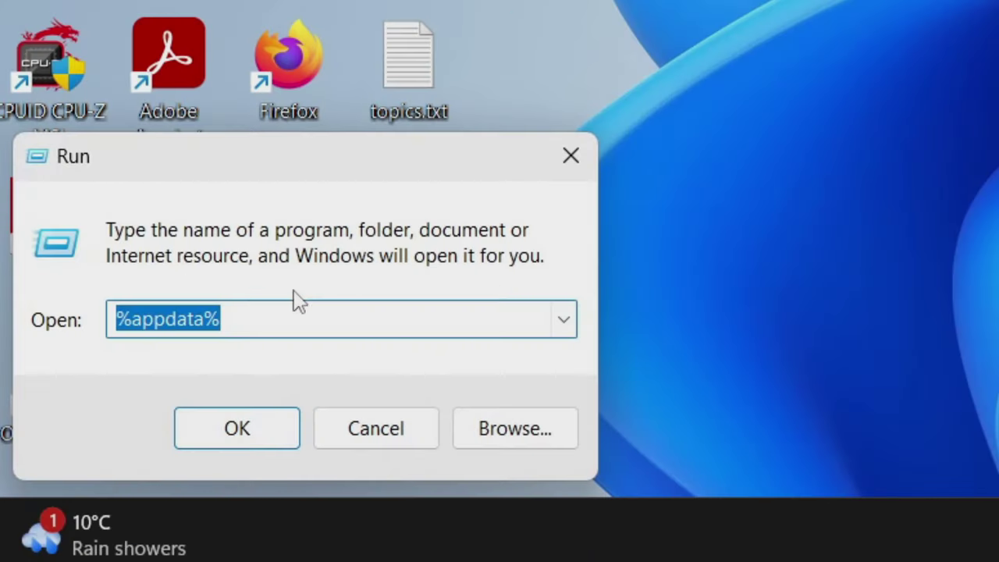
click(91, 485)
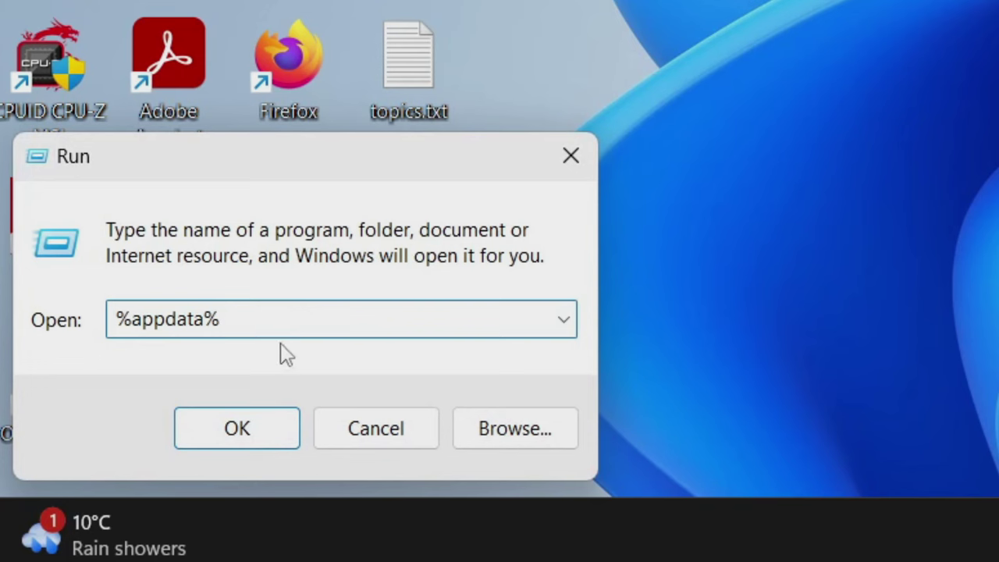
click(274, 435)
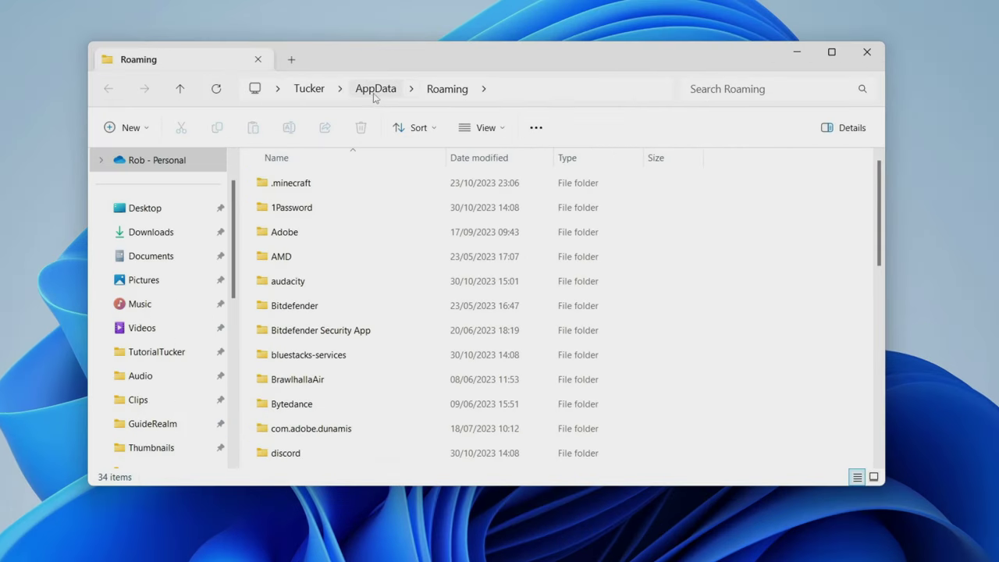
Navigate from AppData into Local\Roblox\Versions.
click(376, 88)
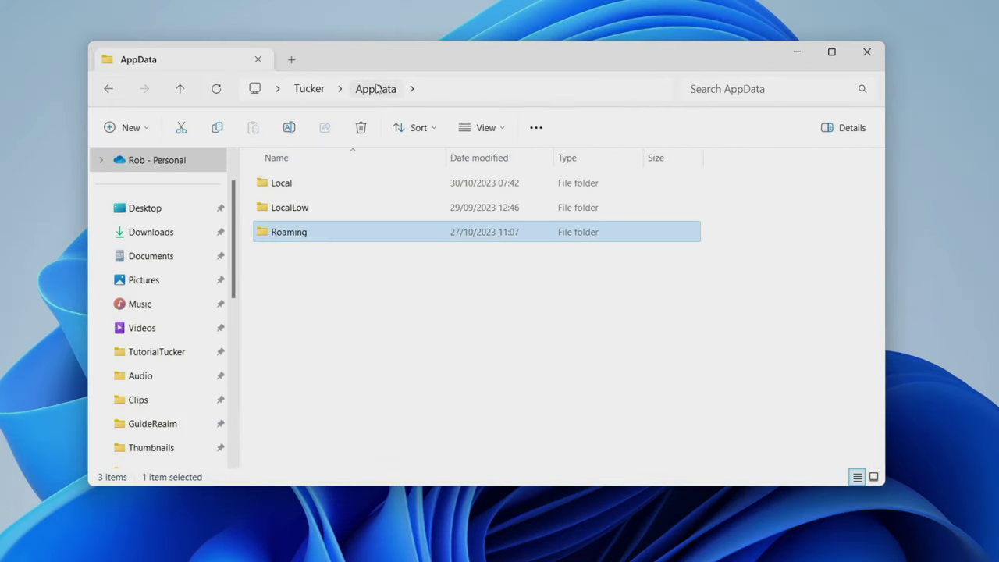
click(312, 191)
double_click(287, 192)
scroll(312, 239, down, 18)
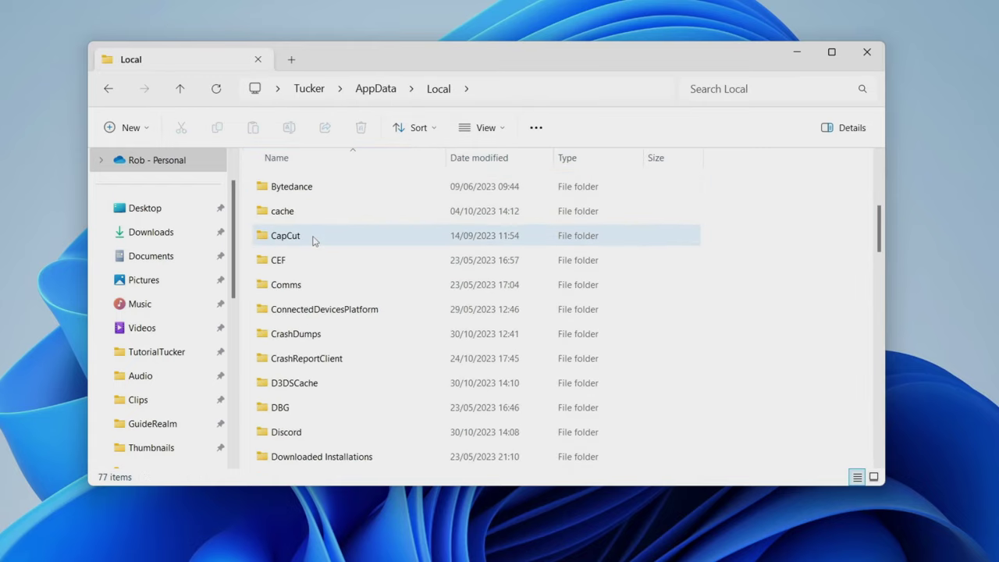
scroll(311, 234, up, 1)
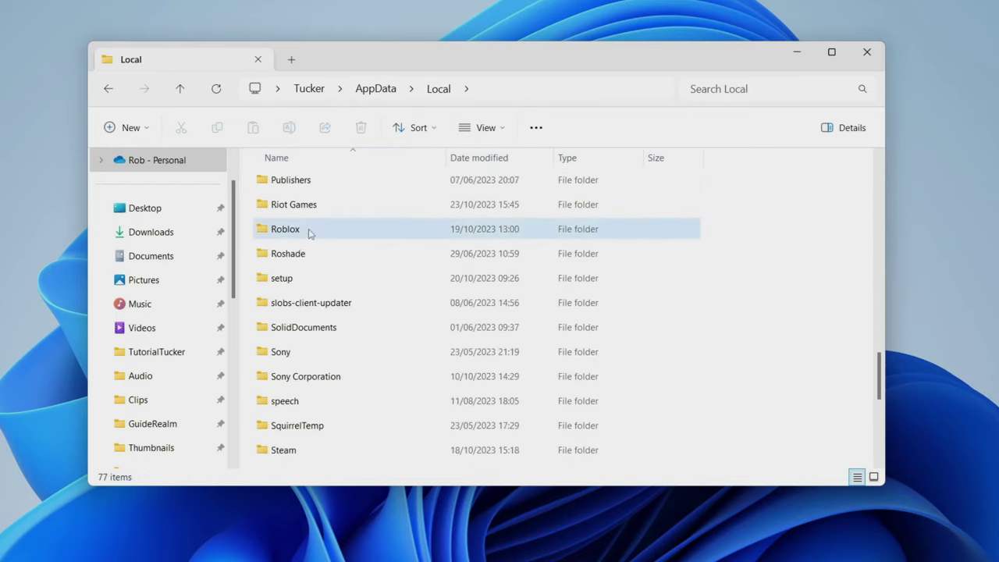
click(336, 231)
double_click(338, 232)
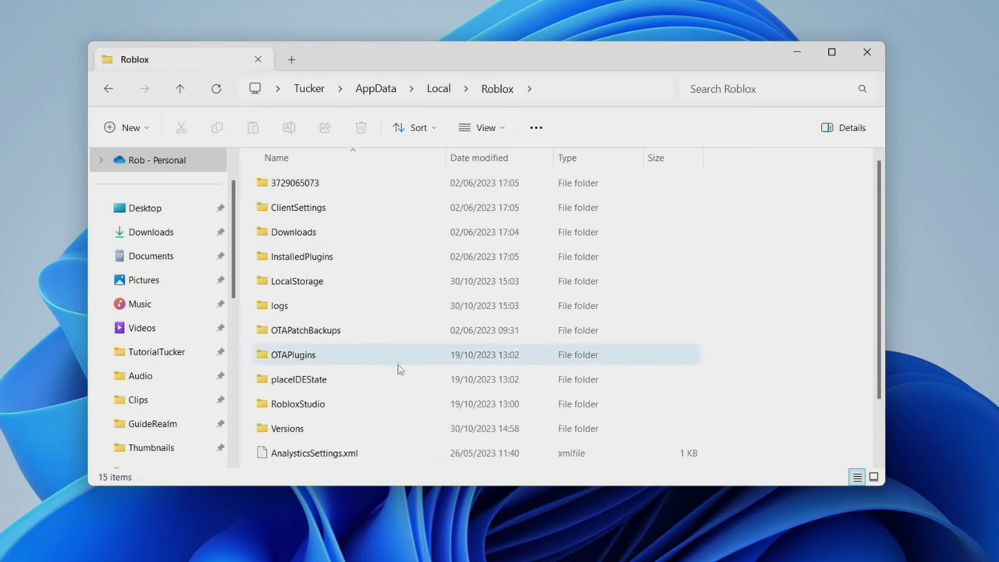
double_click(323, 430)
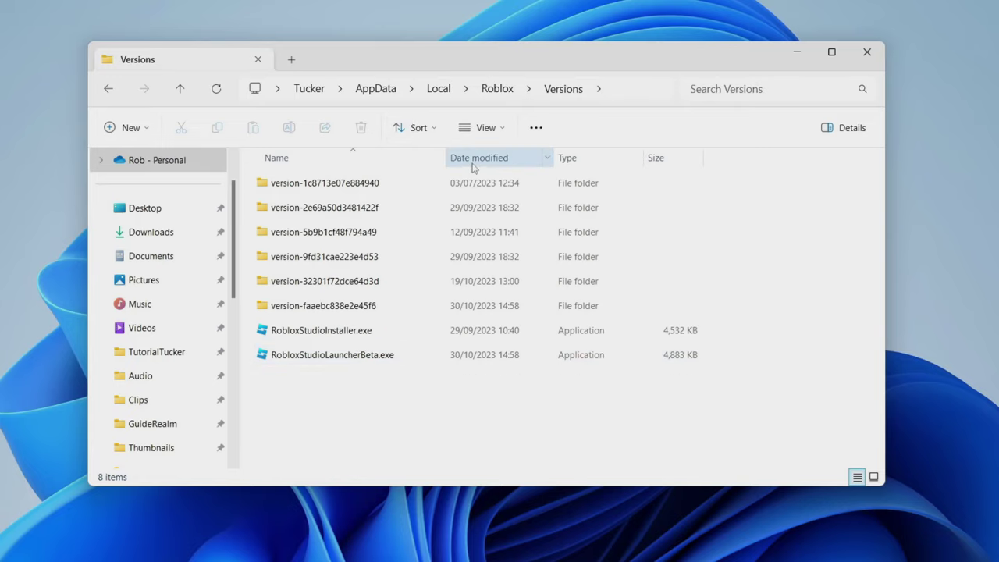
Check the version folders, select RobloxPlayerLauncher.exe in version-faaebc838e2e45f6, then close Explorer.
double_click(438, 309)
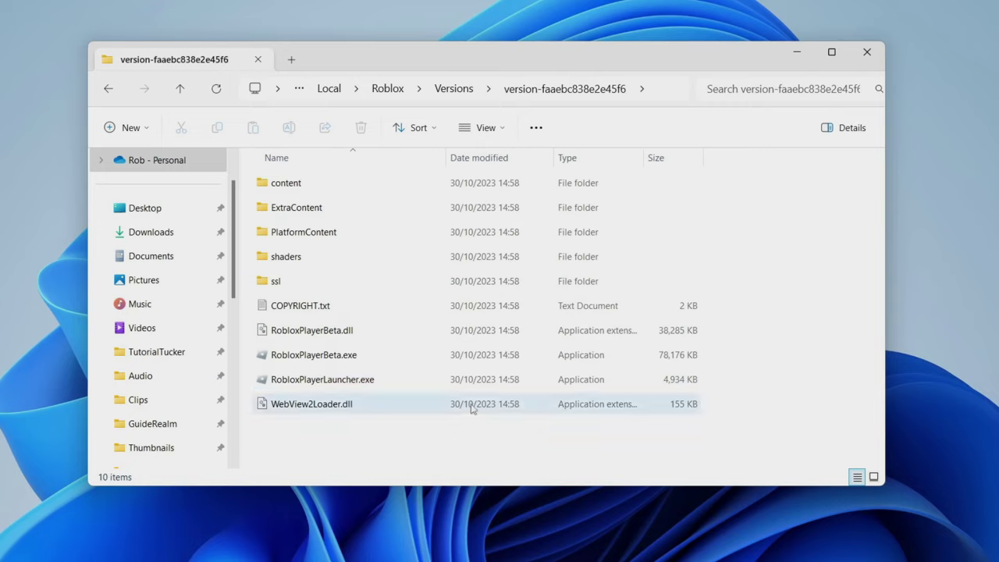
click(110, 89)
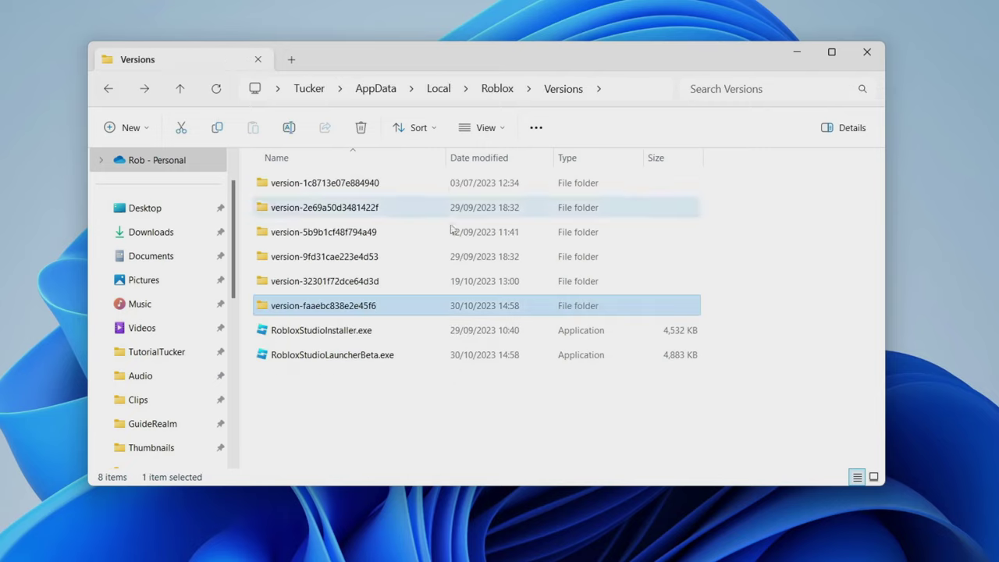
double_click(517, 290)
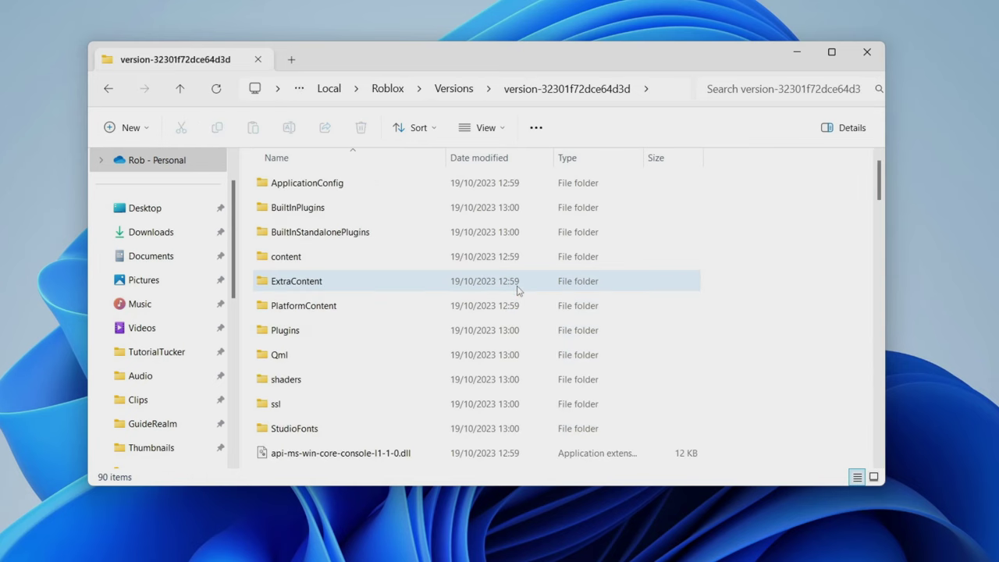
key(alt+Left)
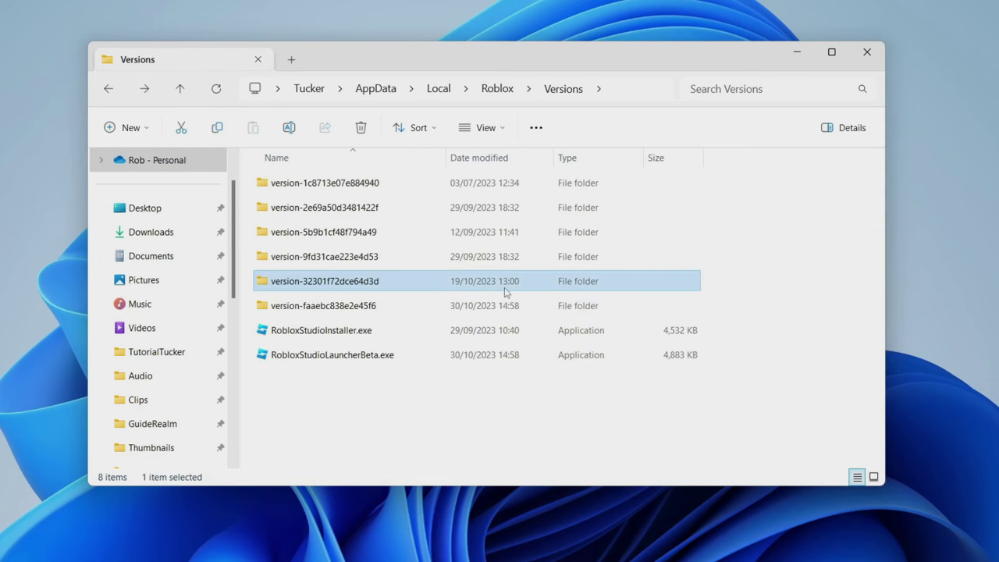
click(329, 264)
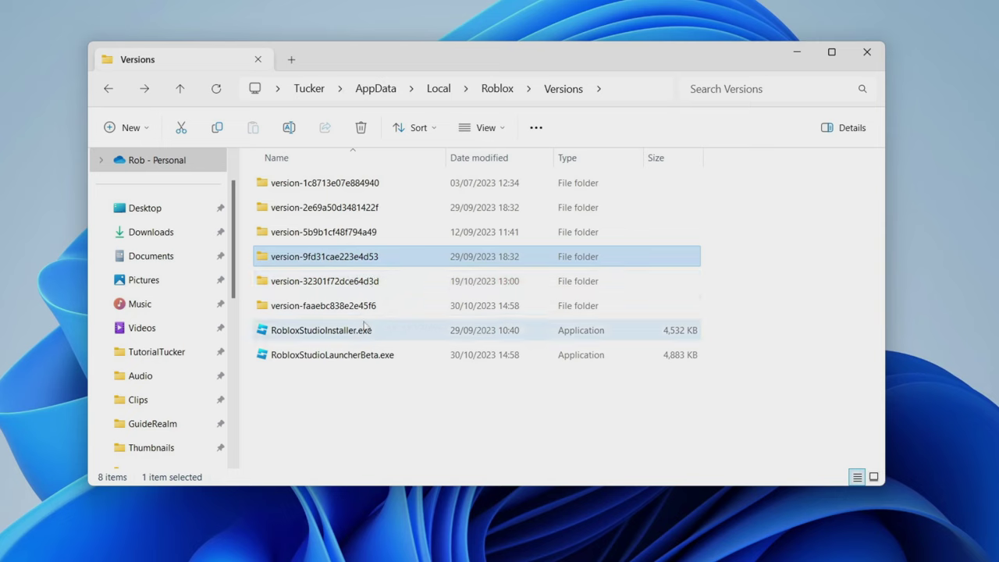
double_click(343, 305)
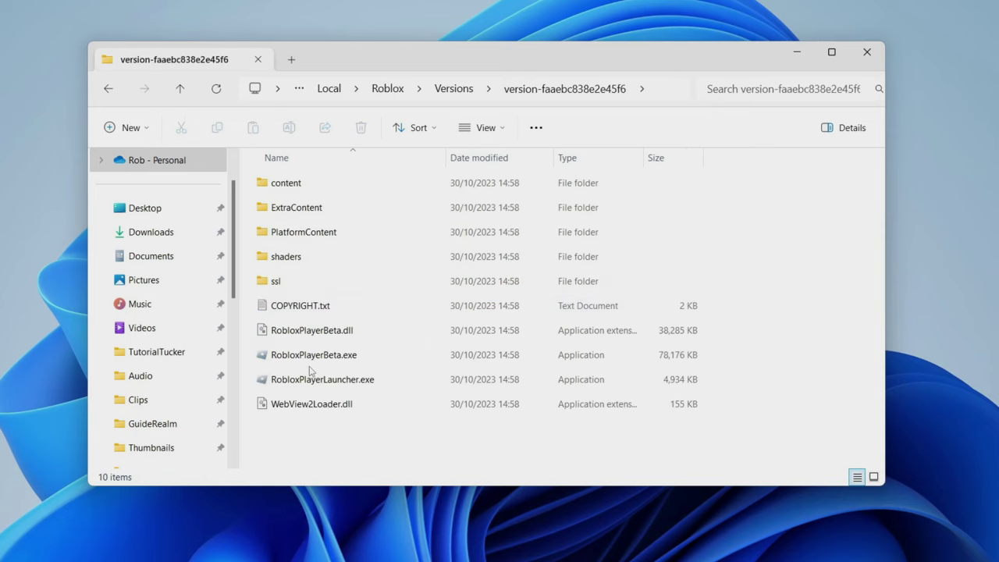
click(310, 374)
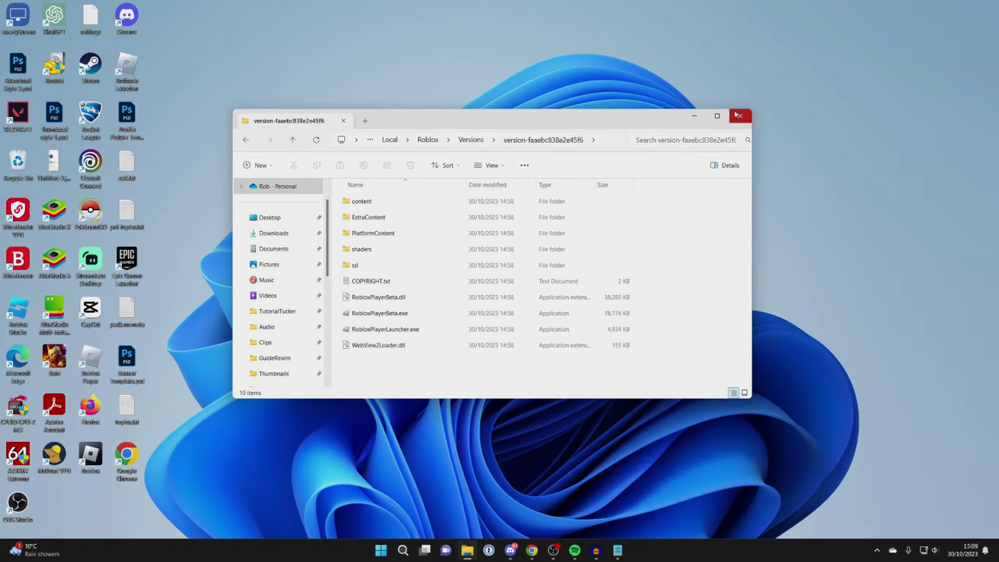
click(737, 115)
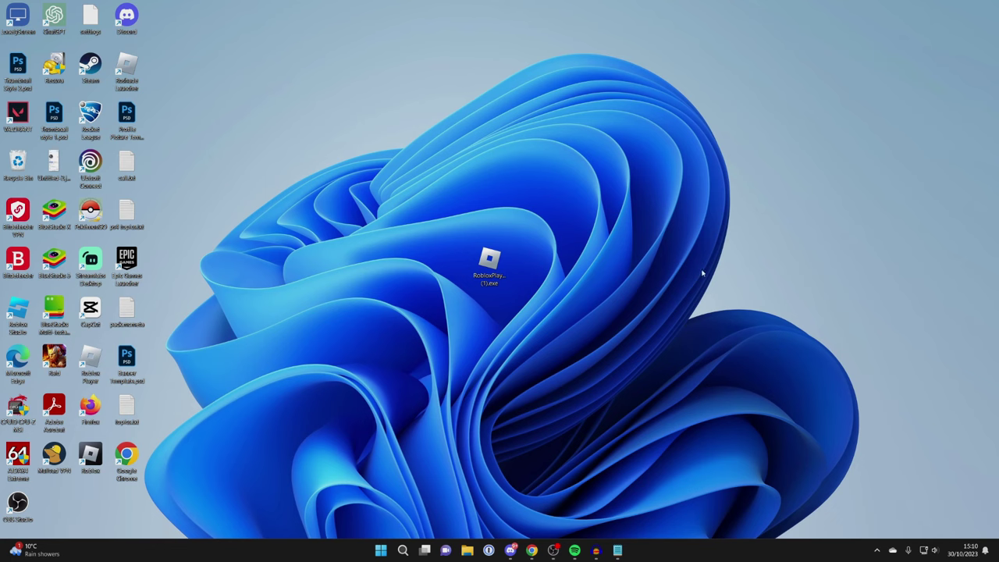
click(531, 550)
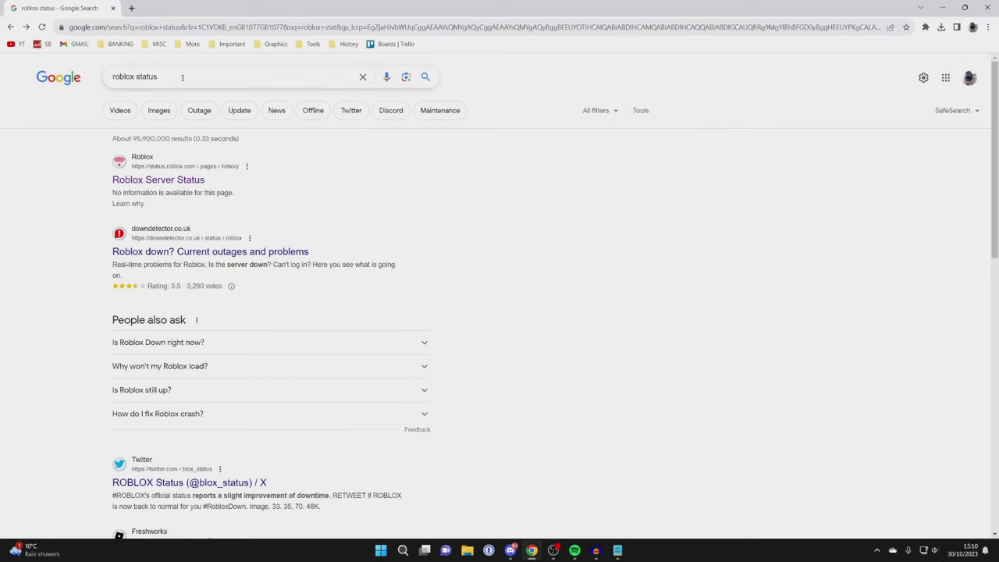
Confirm Roblox Server Status shows All Systems Operational, then return to the search results.
click(181, 181)
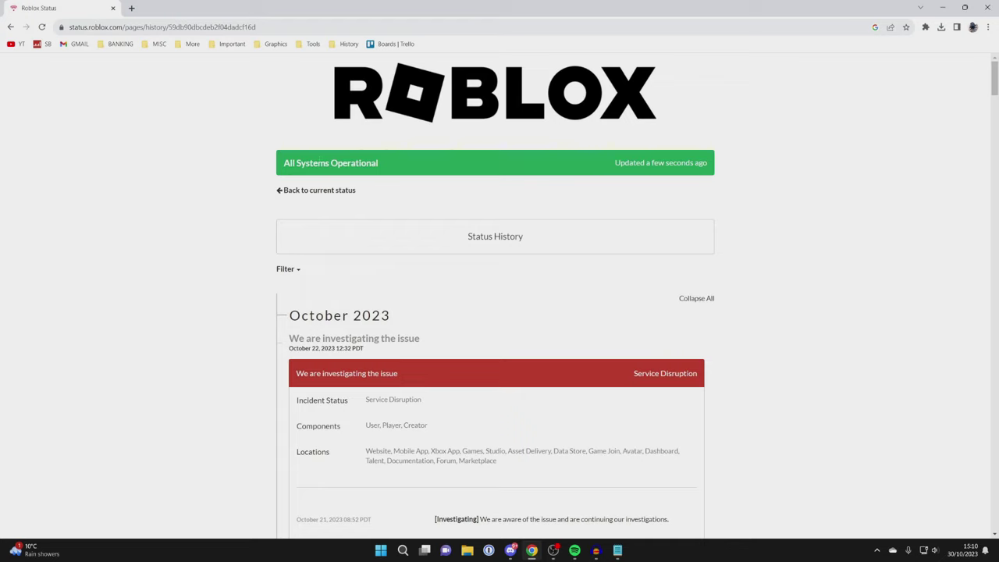
drag(285, 163, 356, 163)
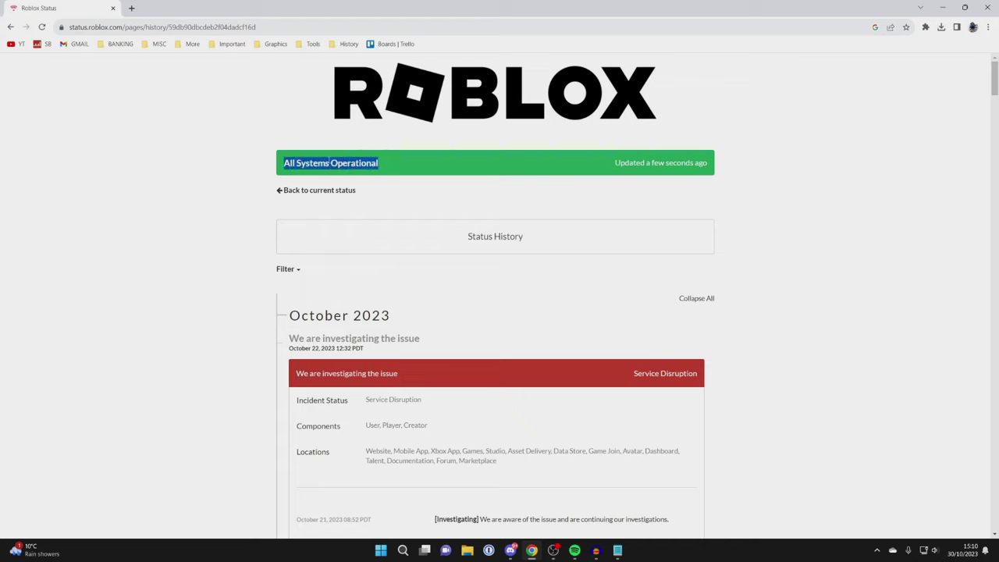
click(329, 163)
drag(283, 163, 371, 163)
click(372, 163)
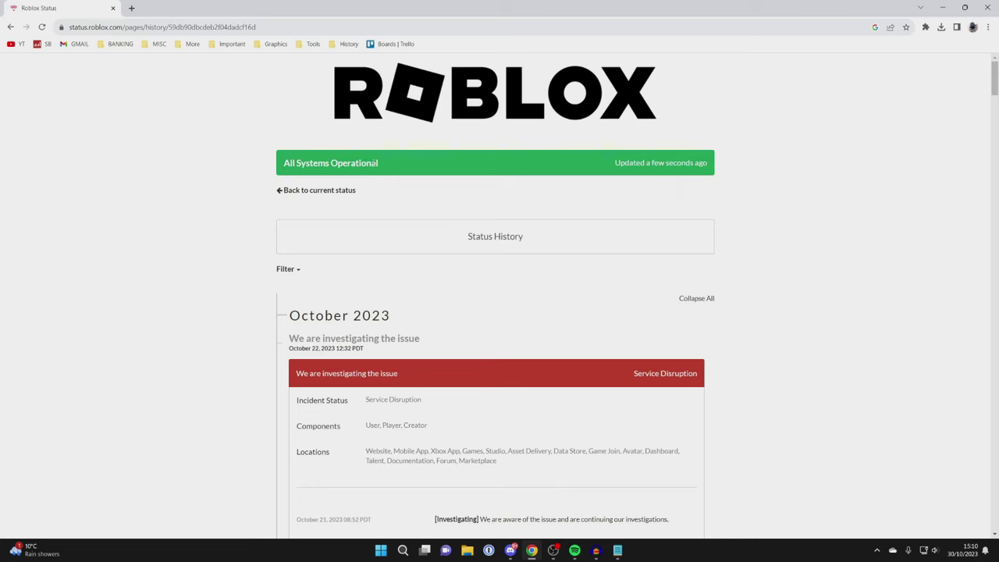
scroll(406, 206, down, 2)
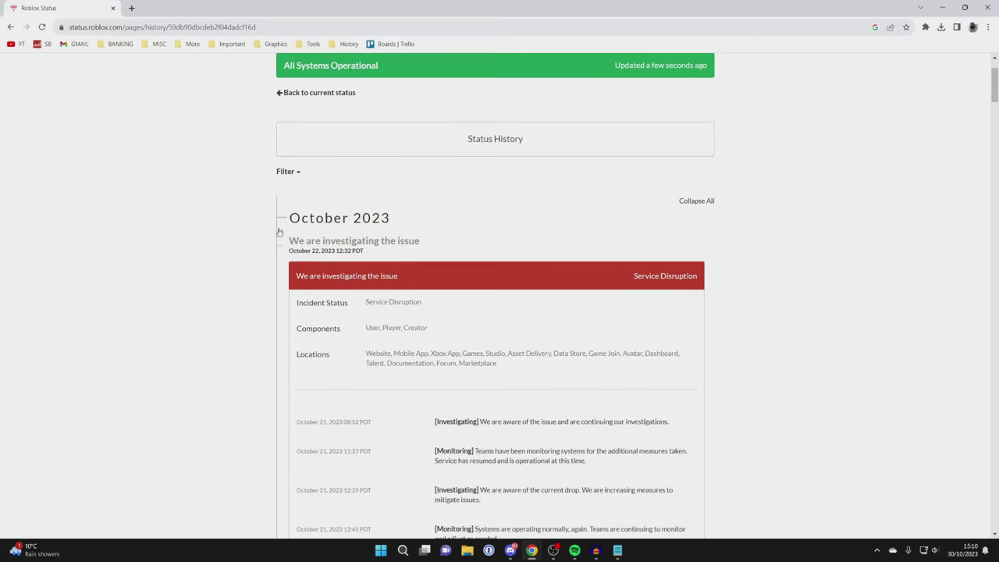
scroll(211, 209, up, 2)
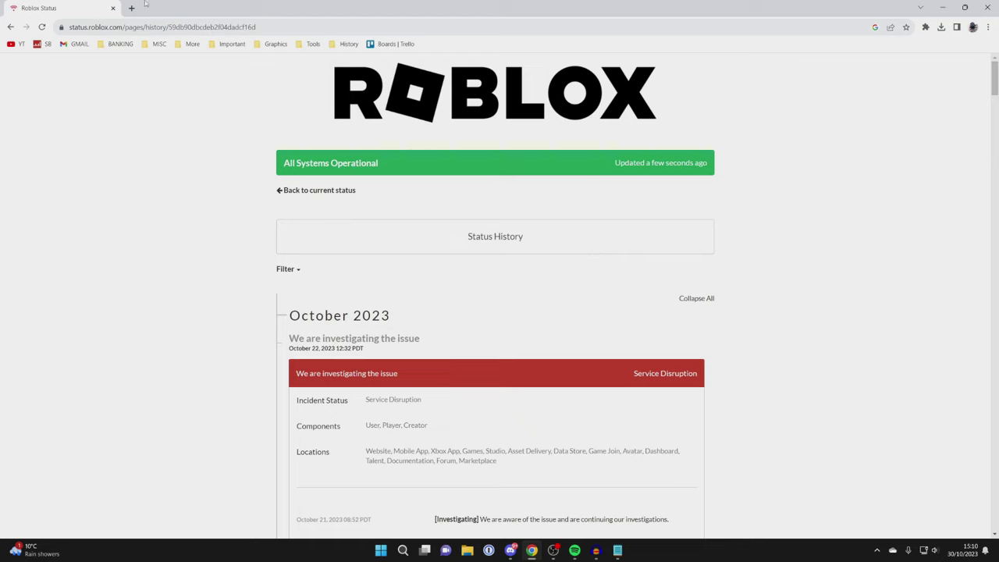
click(11, 26)
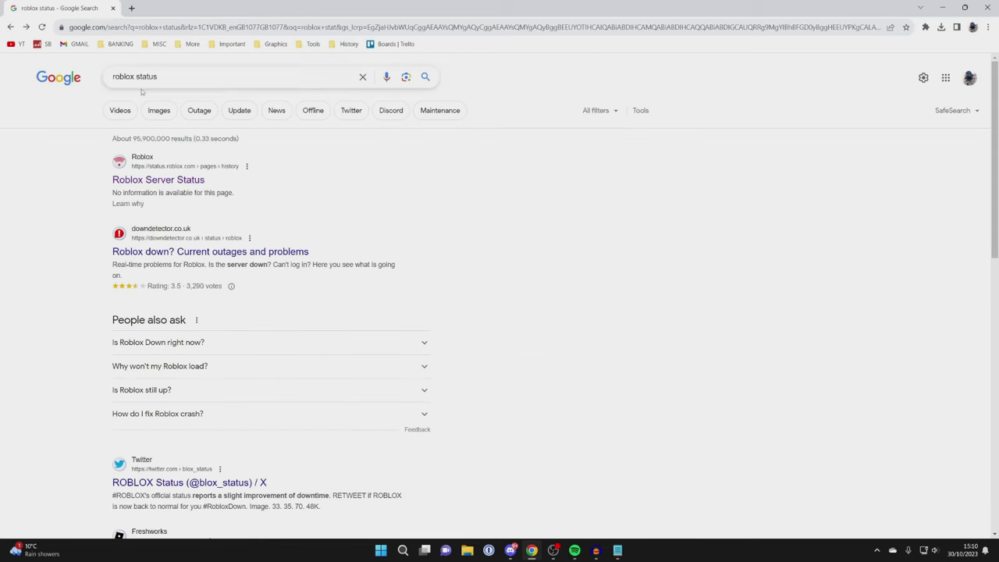
Open Downdetector's Roblox page and inspect the 24-hour outage chart peaks, around 33 reports.
click(178, 246)
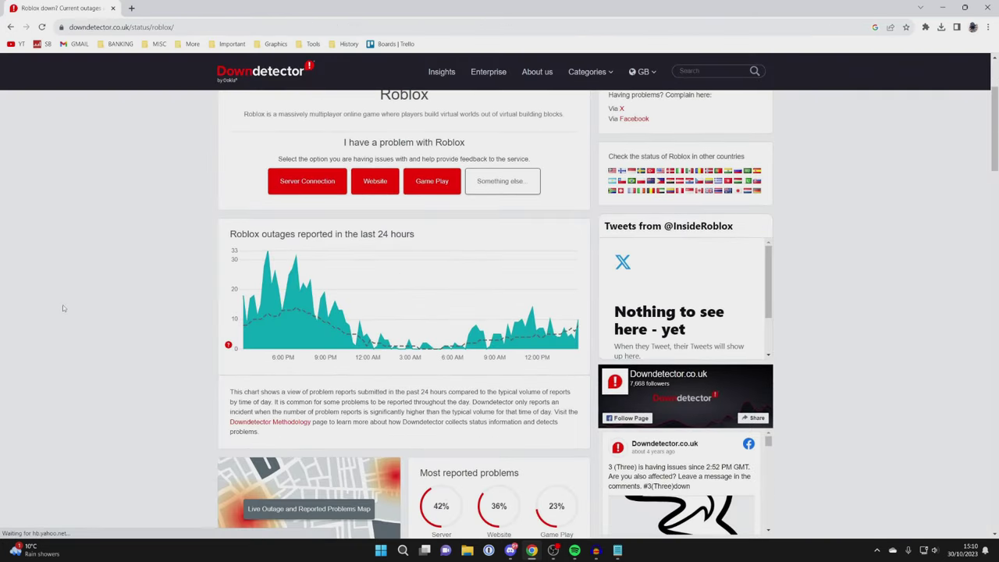
scroll(66, 299, down, 1)
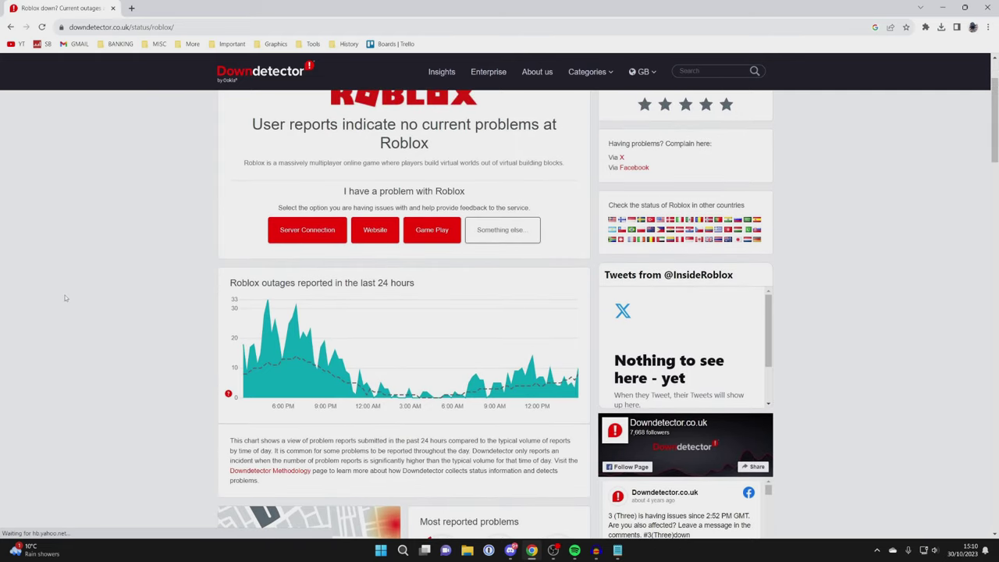
mouse_move(269, 301)
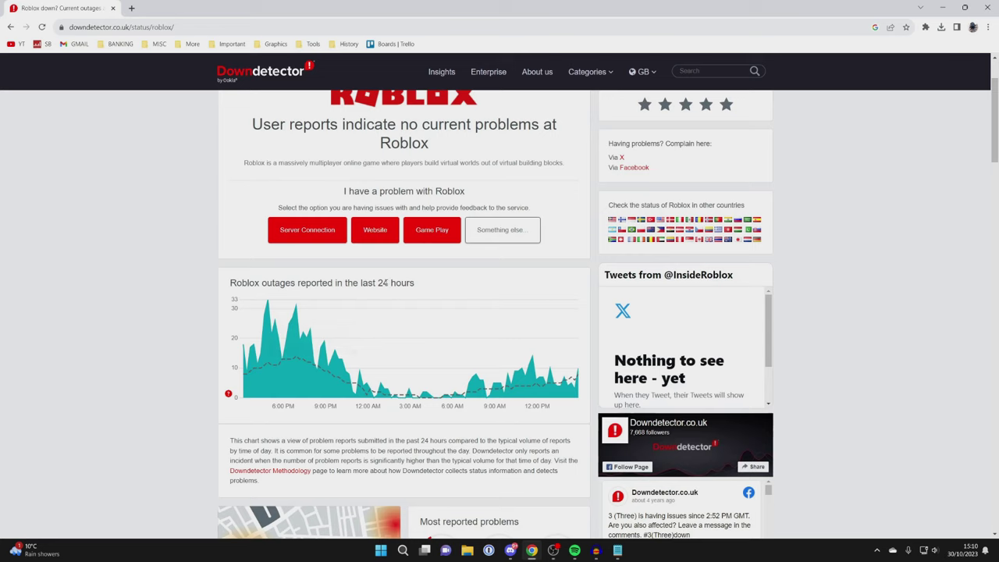
mouse_move(295, 367)
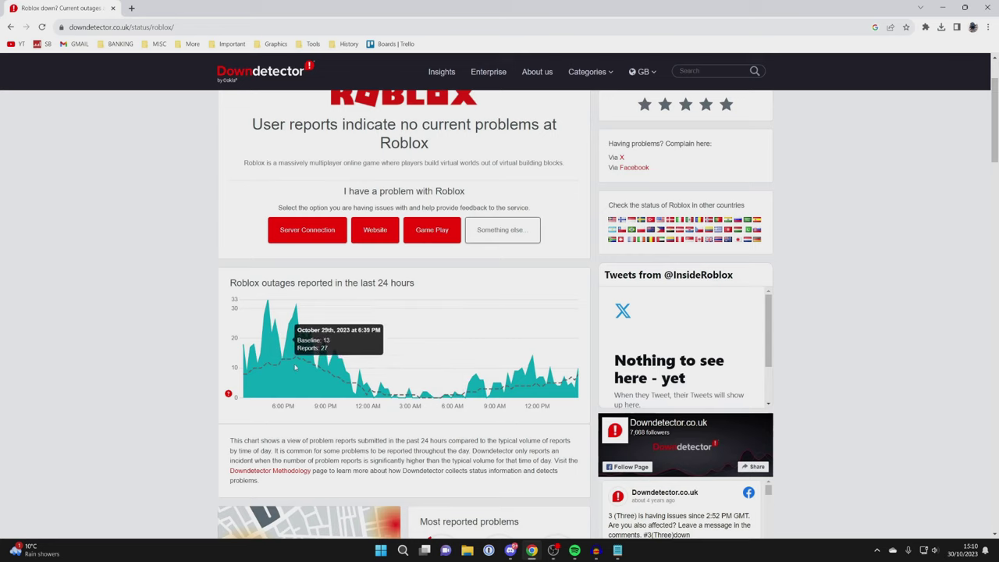